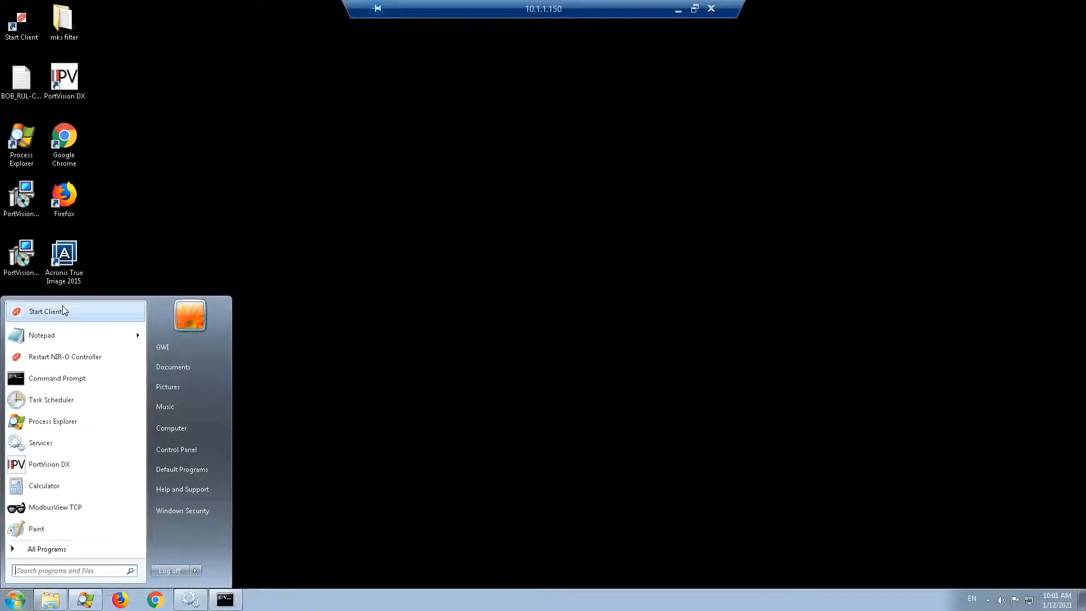
# Step: Start the OmniView client and log on as user gwi with the account password
pyautogui.click(62, 305)
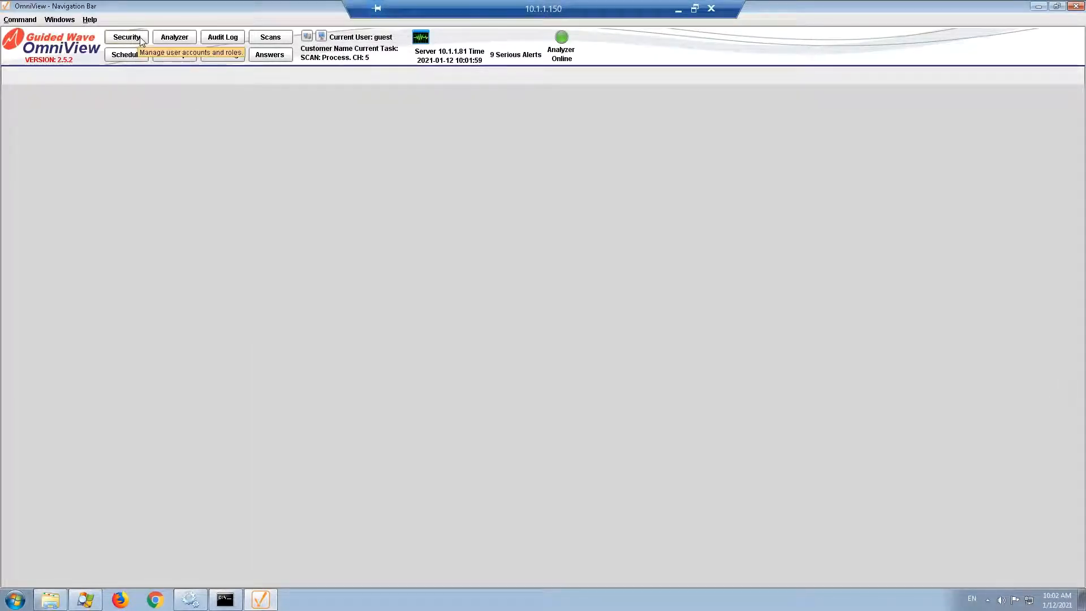
pyautogui.click(140, 39)
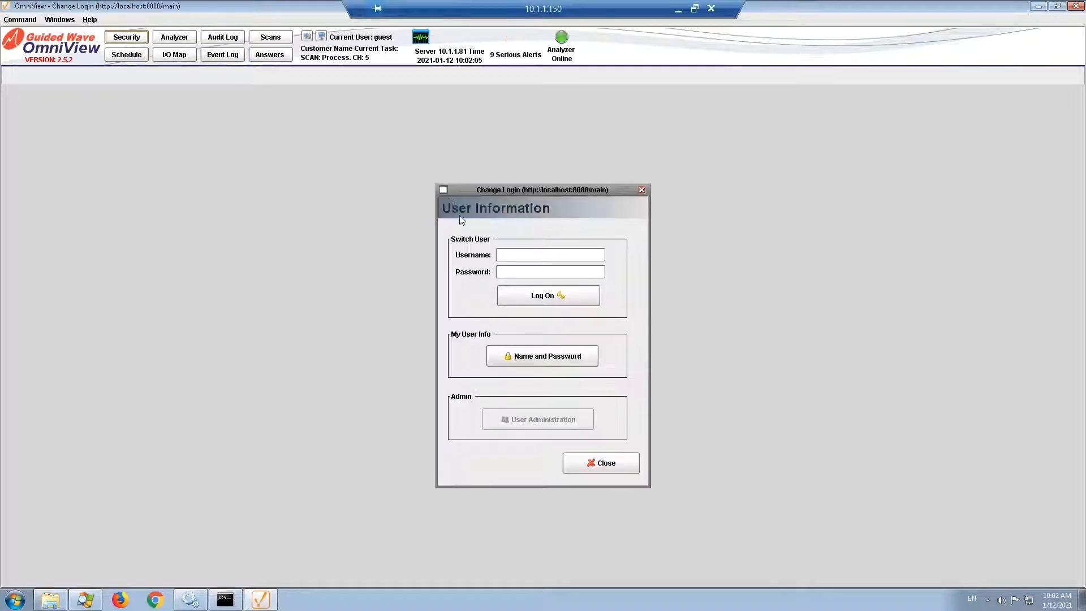
pyautogui.click(520, 255)
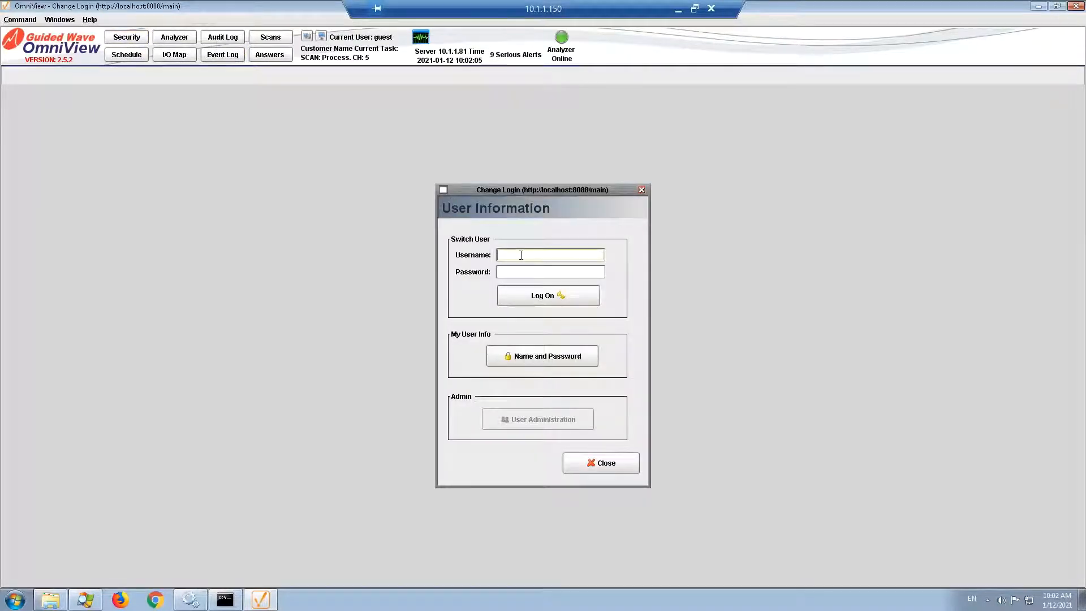
pyautogui.write('gwi')
pyautogui.press('Tab')
pyautogui.write('***')
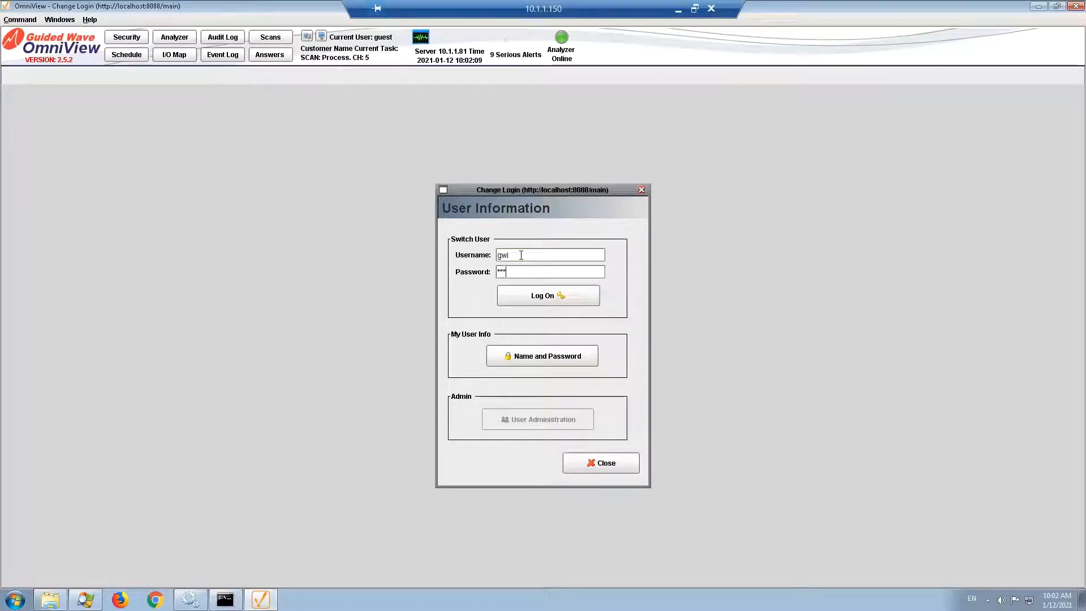
pyautogui.click(565, 295)
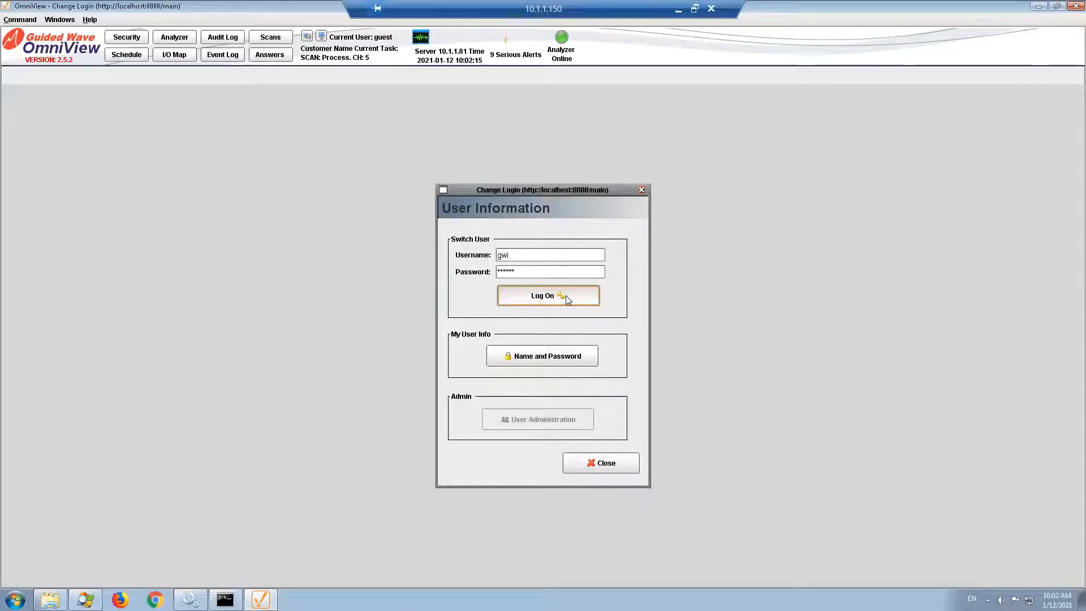
pyautogui.click(567, 296)
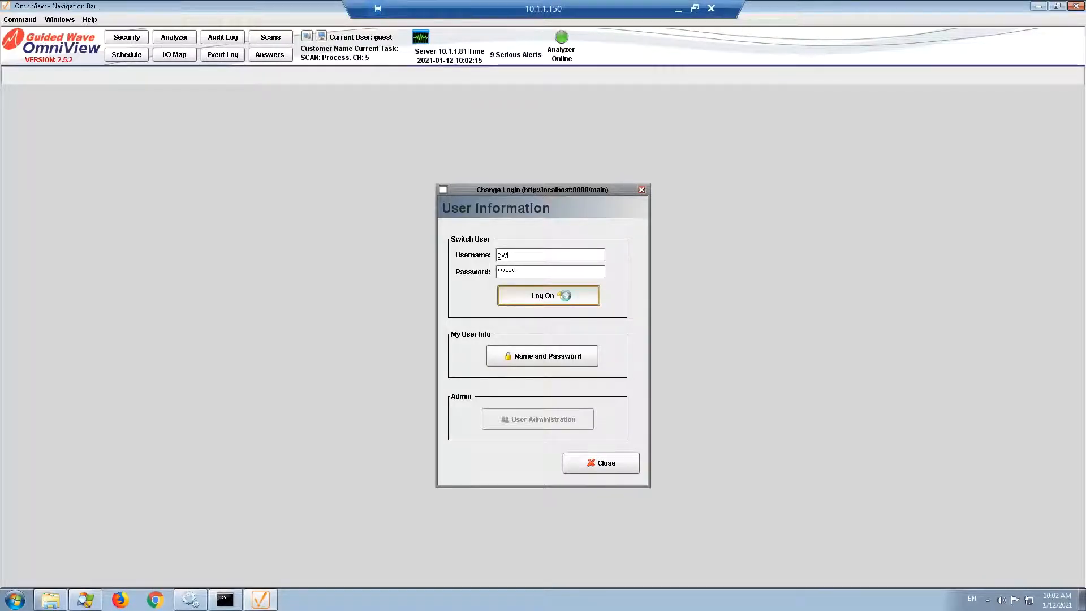
# Step: Lock the analyzer for editing from its setup window and open the Lab Wizard
pyautogui.click(187, 41)
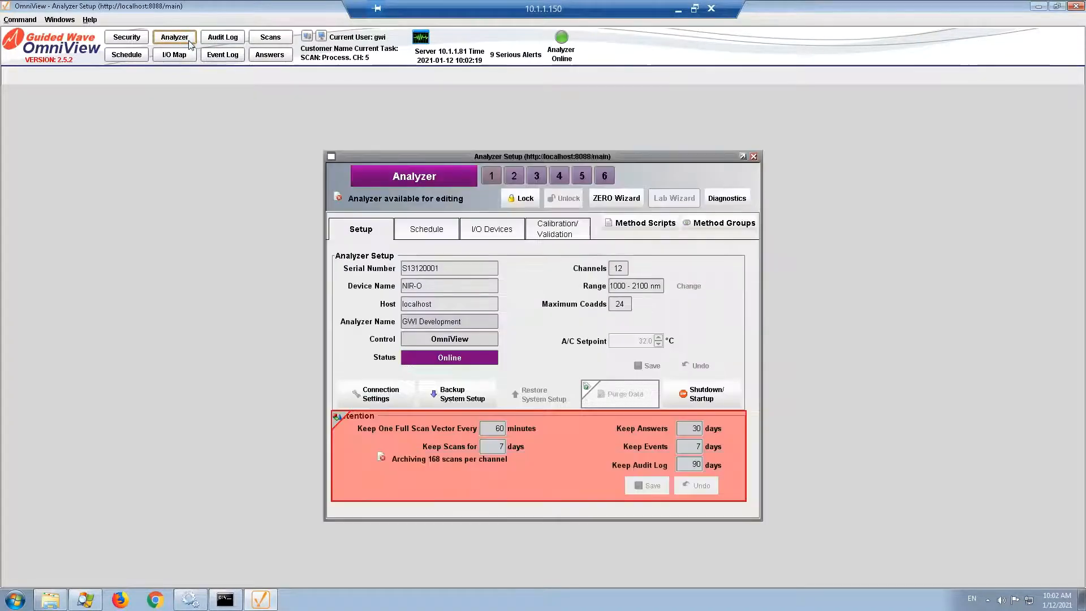
pyautogui.click(525, 199)
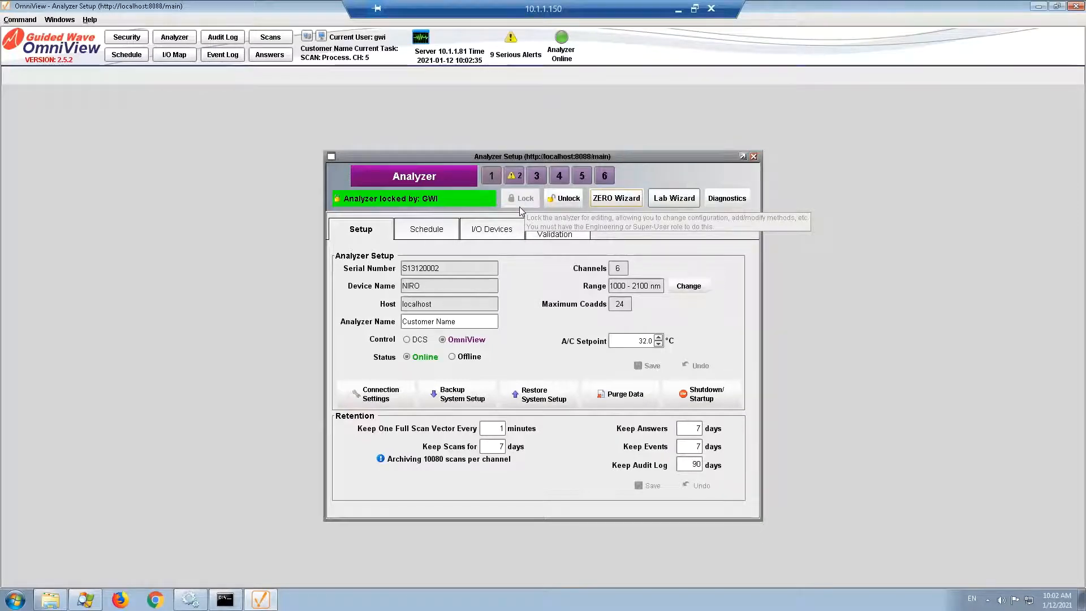
pyautogui.click(693, 199)
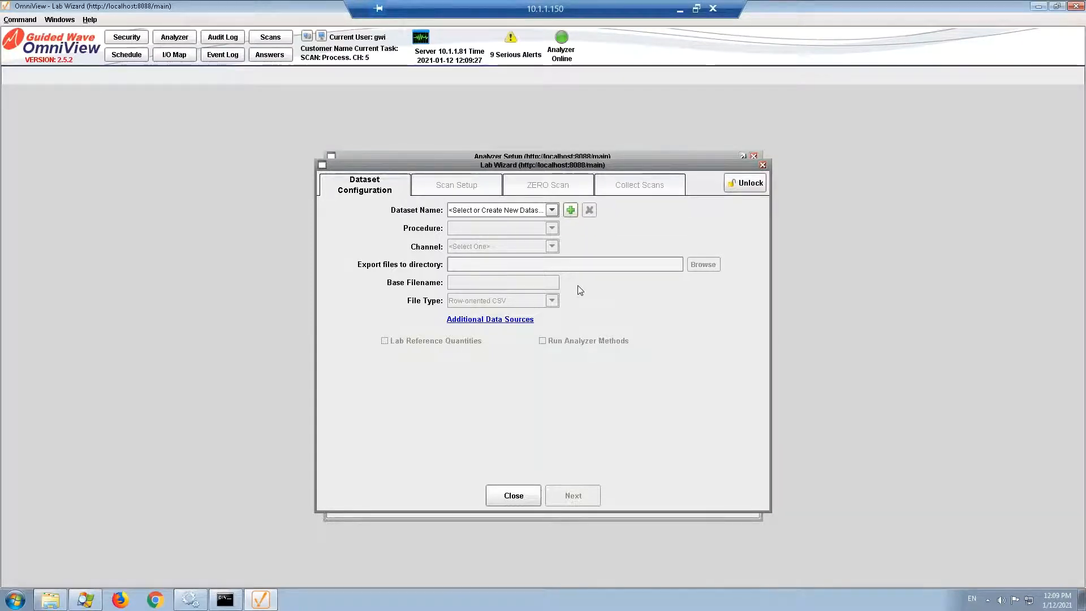
# Step: Load the BOB_RUL dataset and review its export directory, base filename and method settings
pyautogui.click(552, 210)
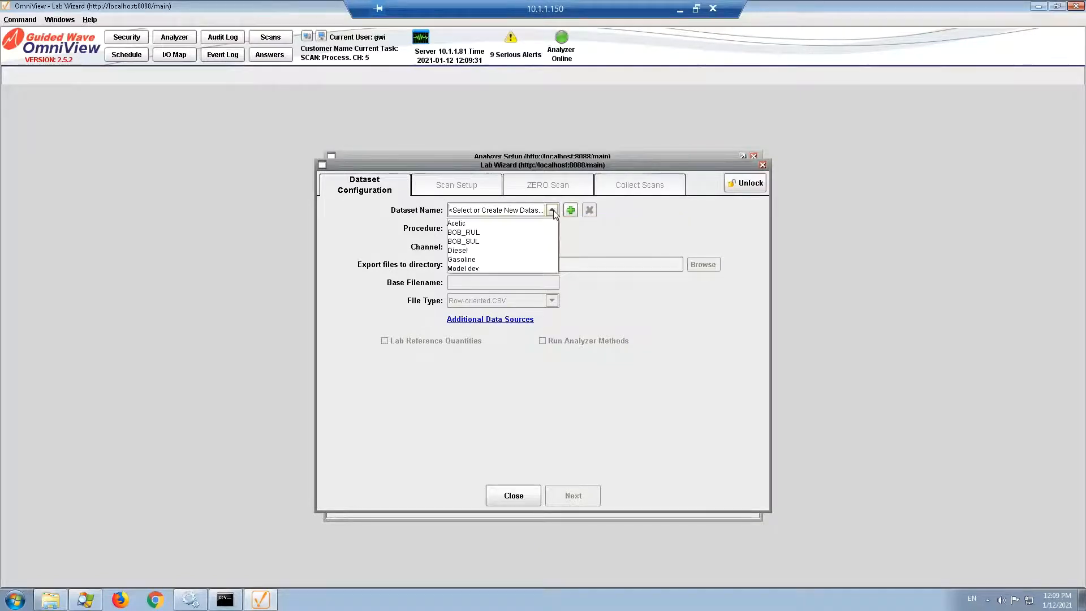
pyautogui.click(506, 233)
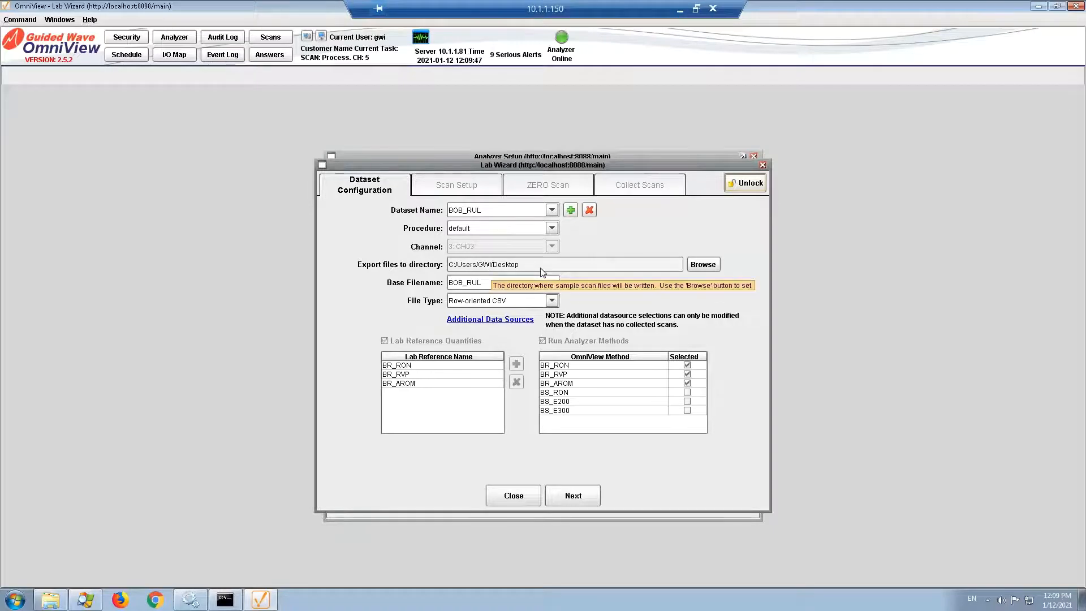
pyautogui.doubleClick(484, 284)
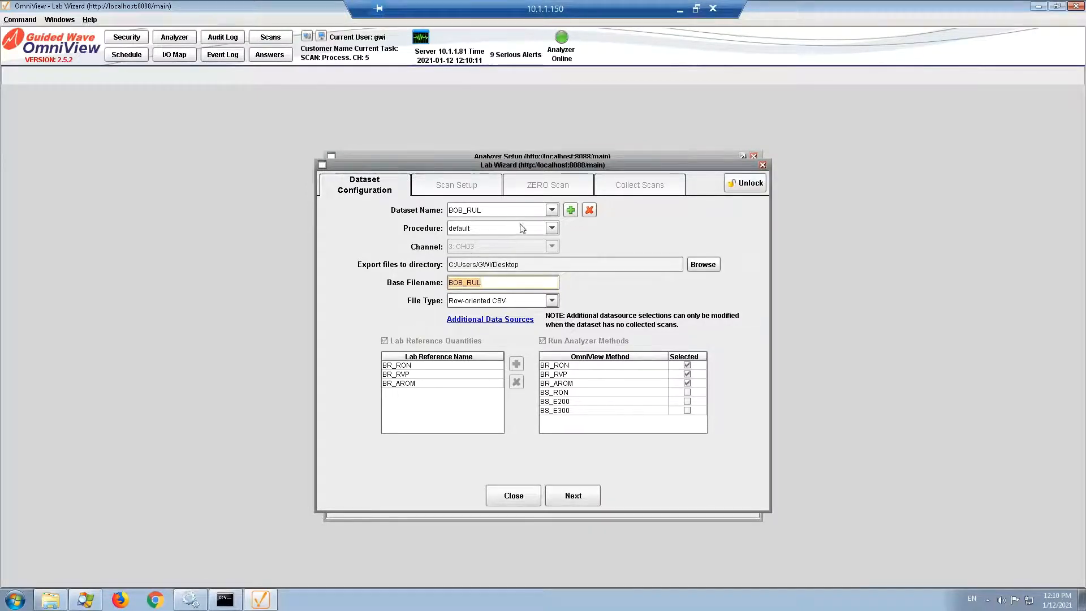
# Step: Select the BOB_SUL dataset and accept its lab configuration settings
pyautogui.click(553, 211)
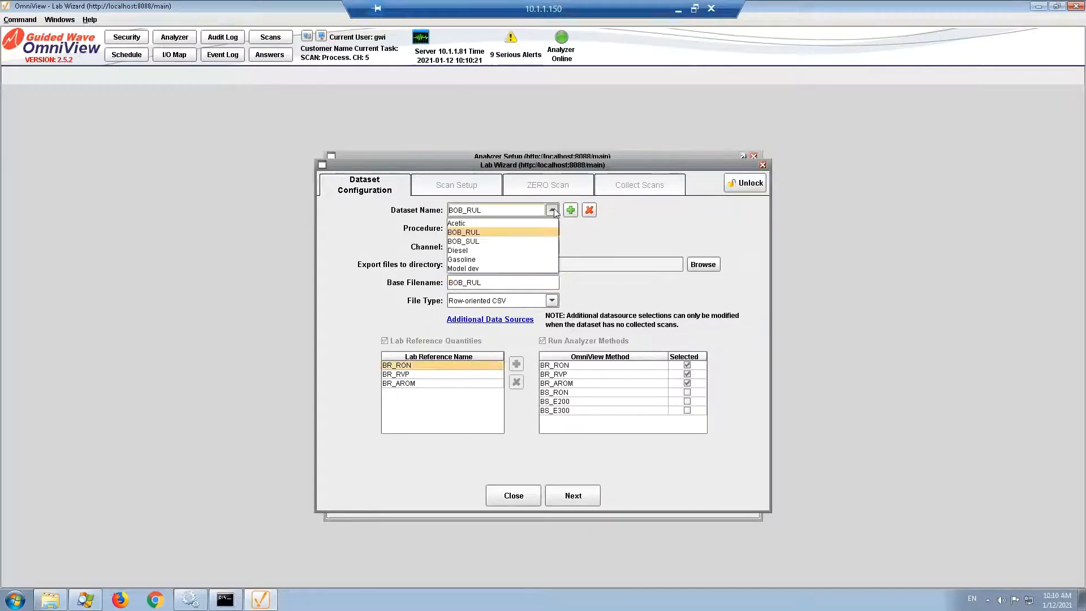
pyautogui.click(552, 211)
pyautogui.click(553, 211)
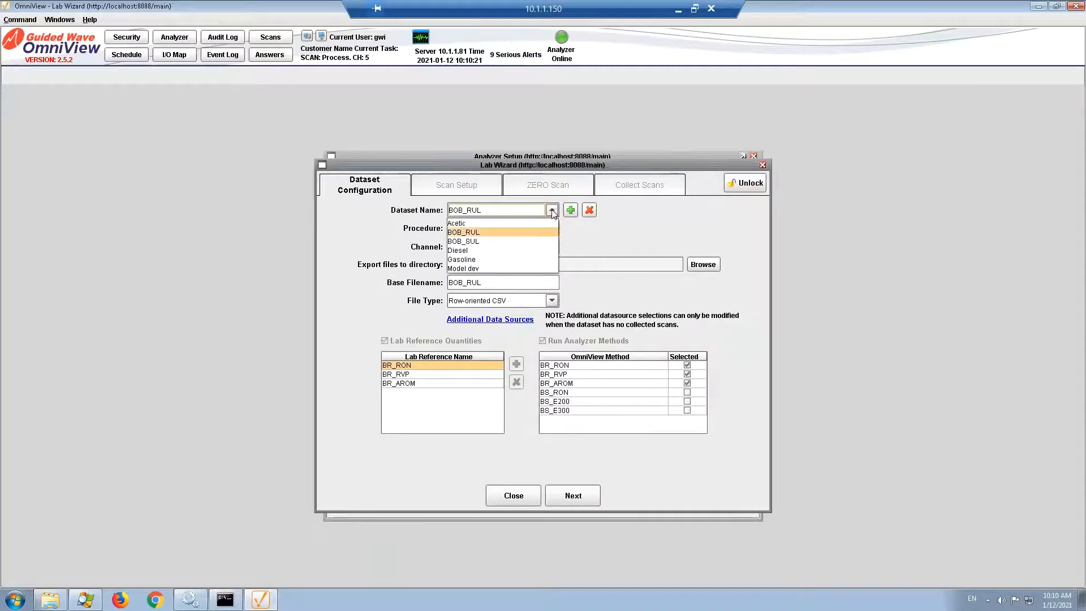
pyautogui.click(479, 241)
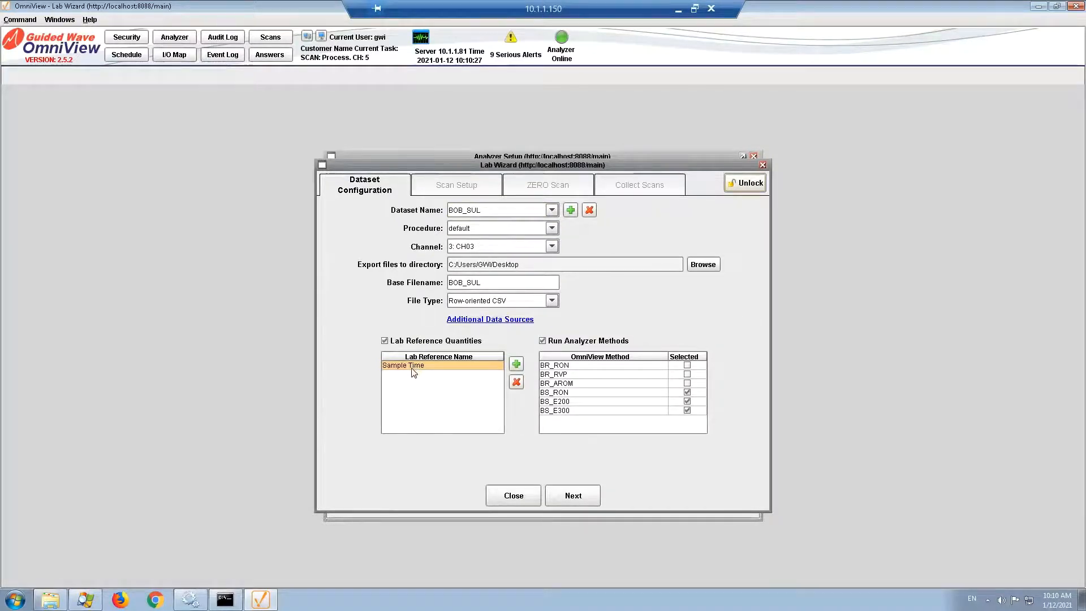
pyautogui.click(569, 494)
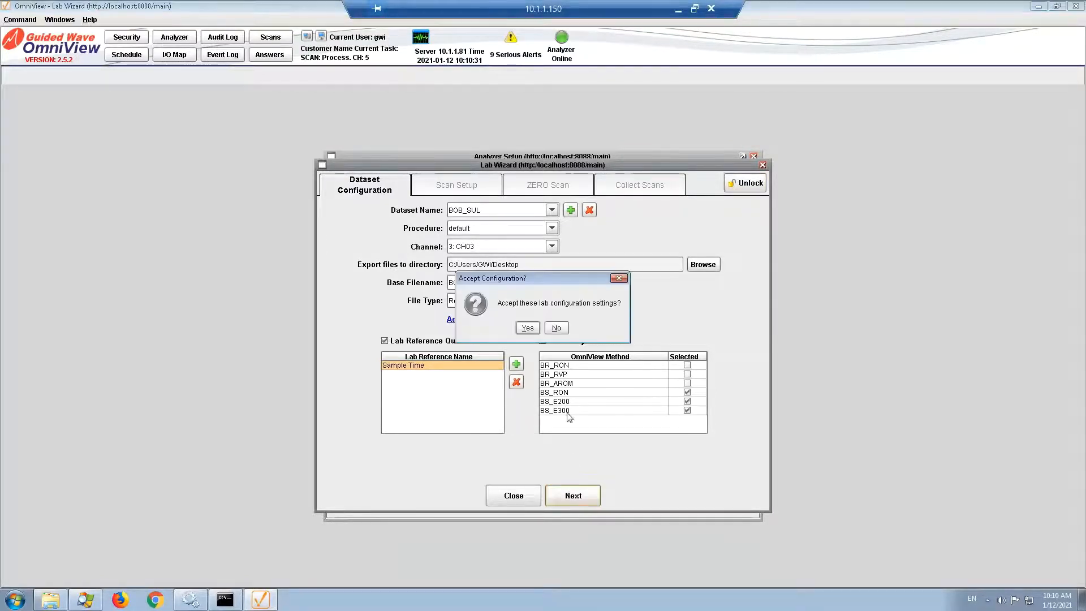
pyautogui.click(526, 330)
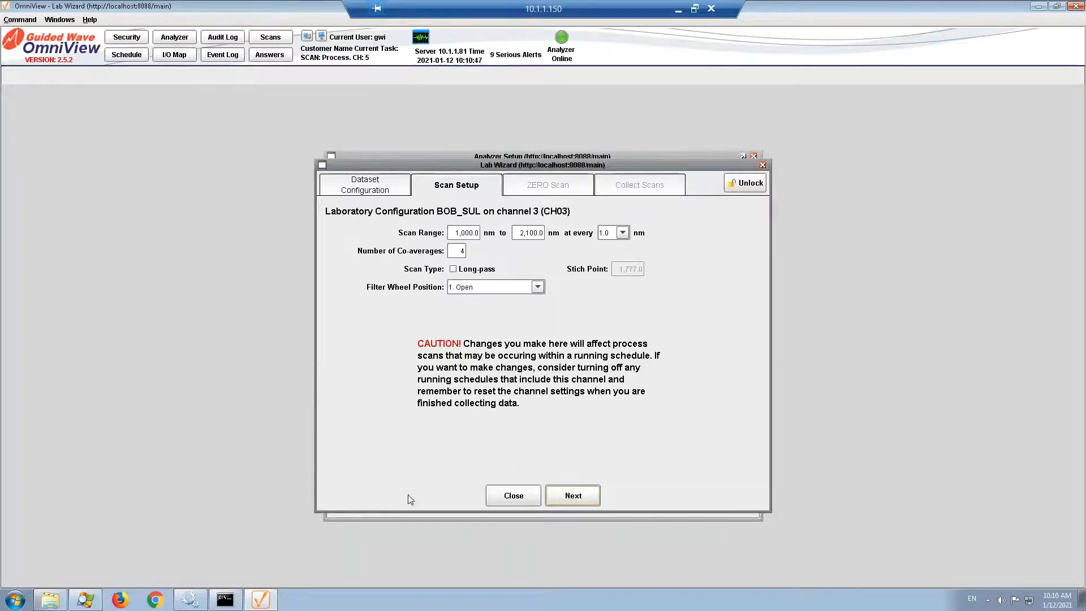
# Step: Accept the channel 3 scan parameters and use the current ZERO scan for collecting samples
pyautogui.click(568, 499)
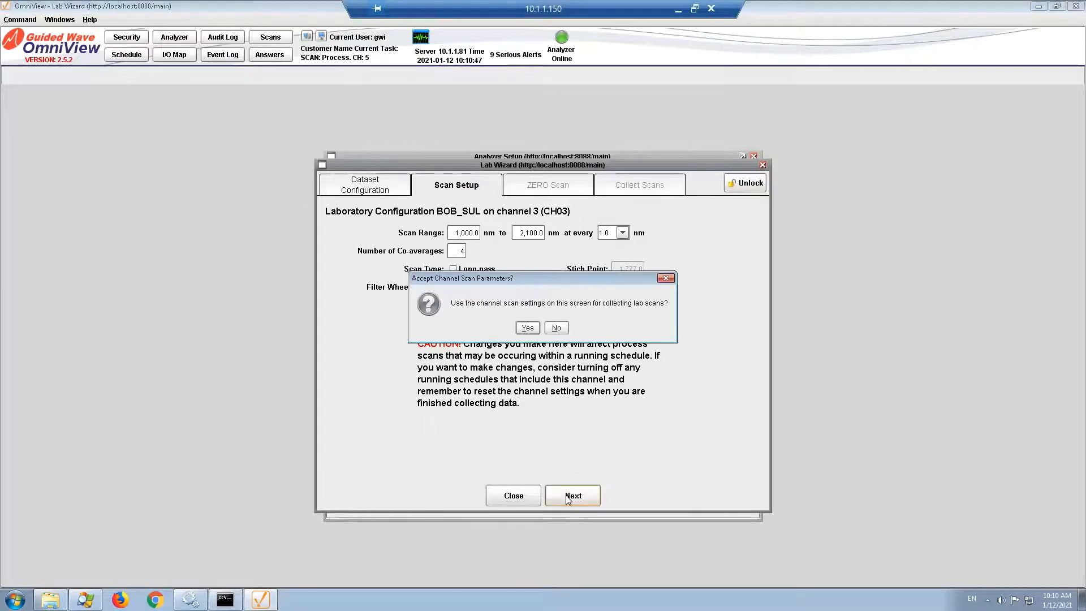
pyautogui.click(528, 328)
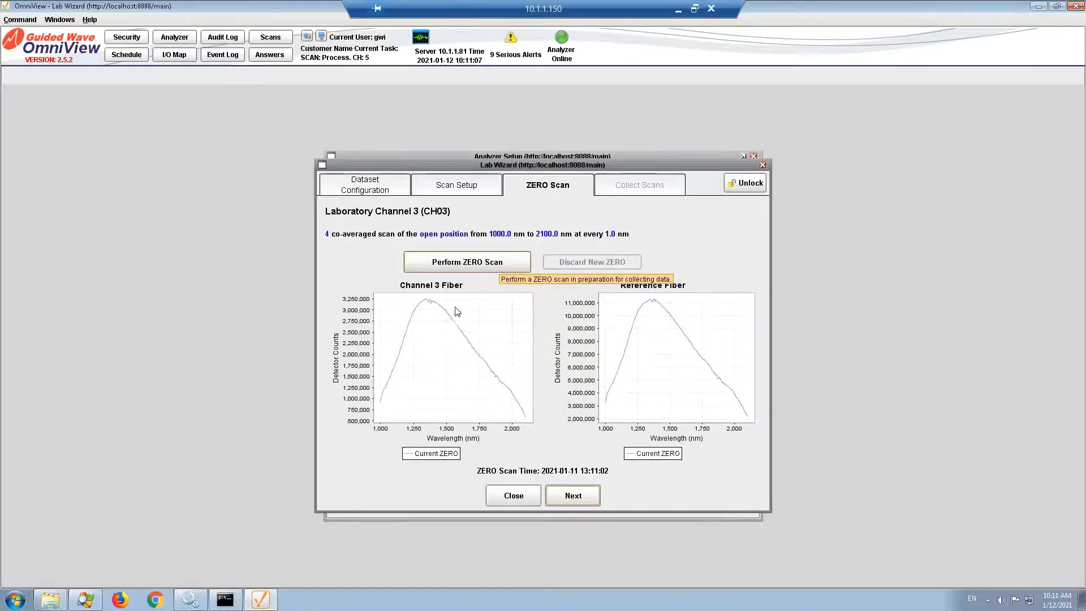
pyautogui.click(564, 500)
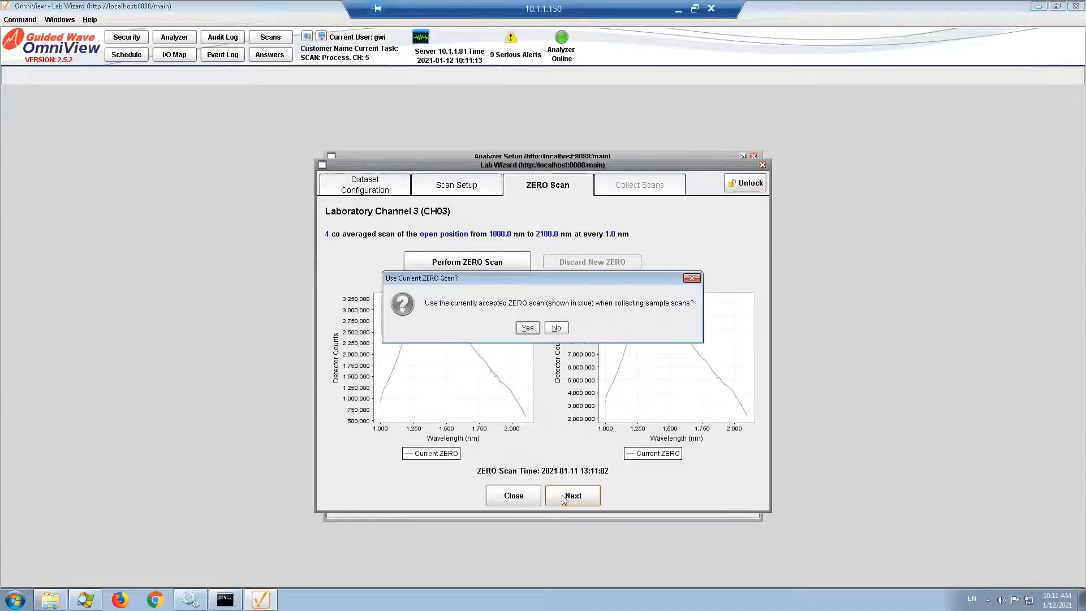
pyautogui.click(529, 332)
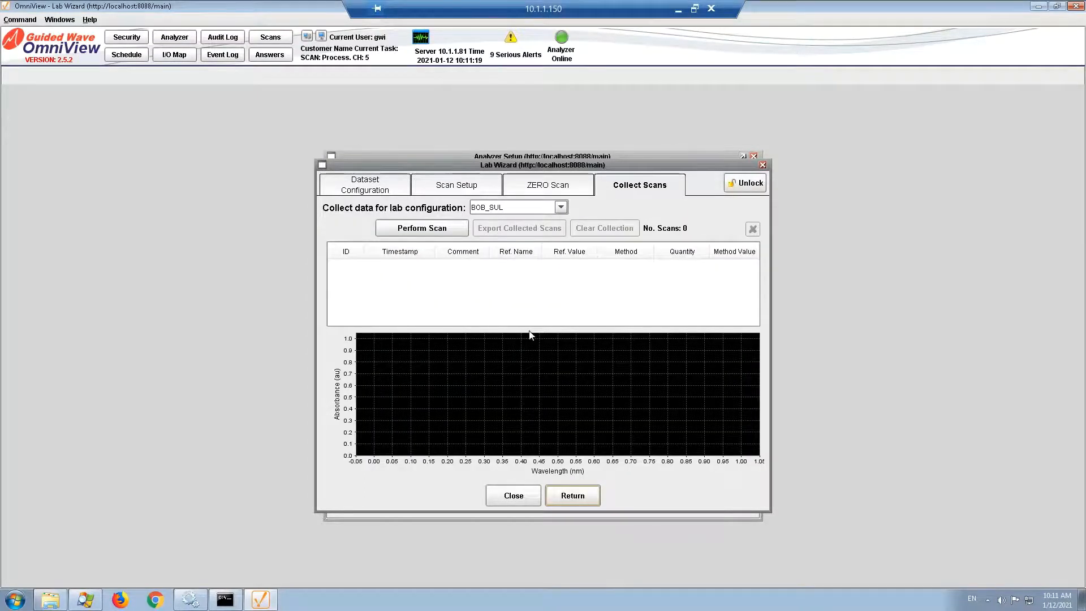
# Step: Perform a sample scan for BOB_SUL and give it the comment "From Header 2"
pyautogui.click(445, 235)
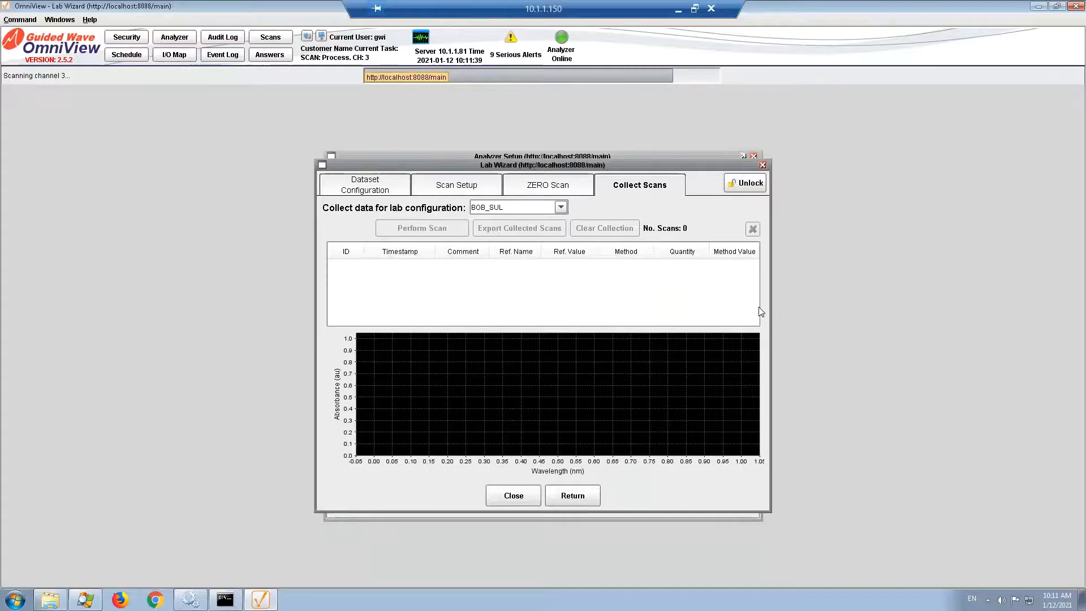
pyautogui.write('From ')
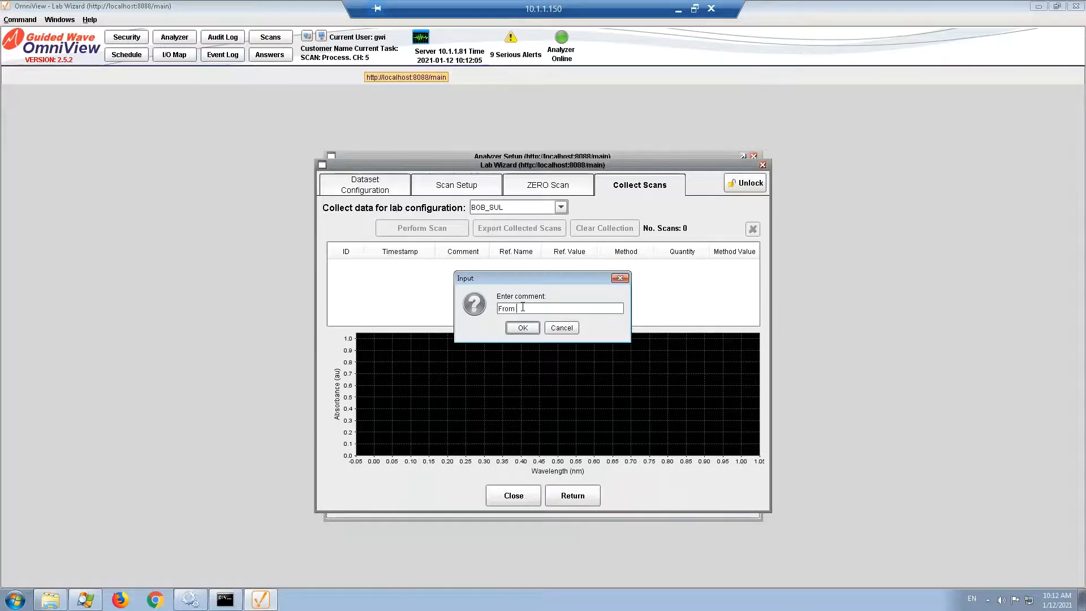
pyautogui.write('Header 2')
pyautogui.click(531, 330)
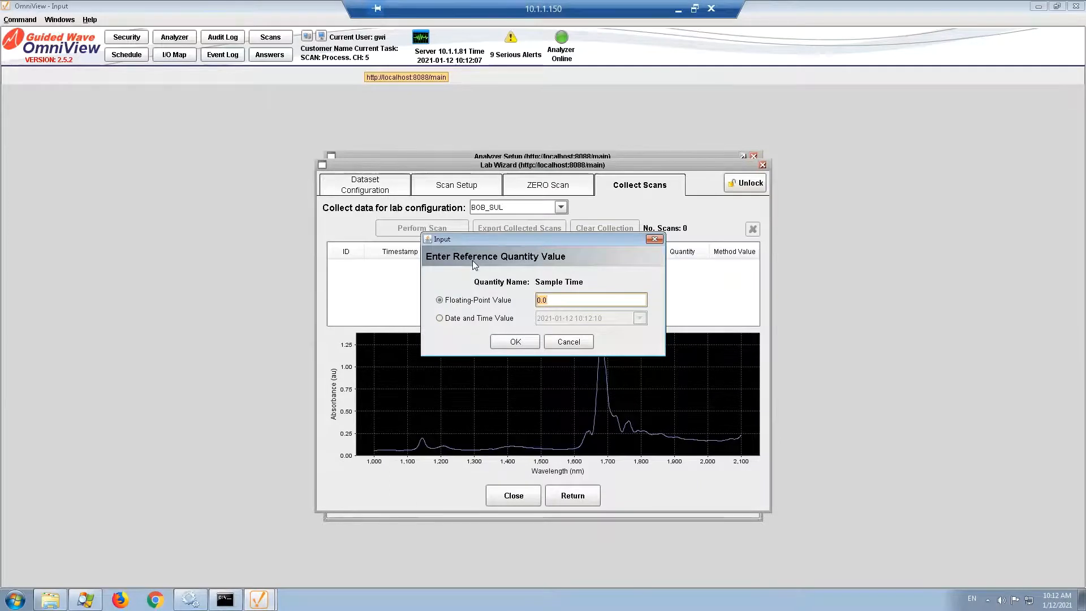
pyautogui.click(538, 298)
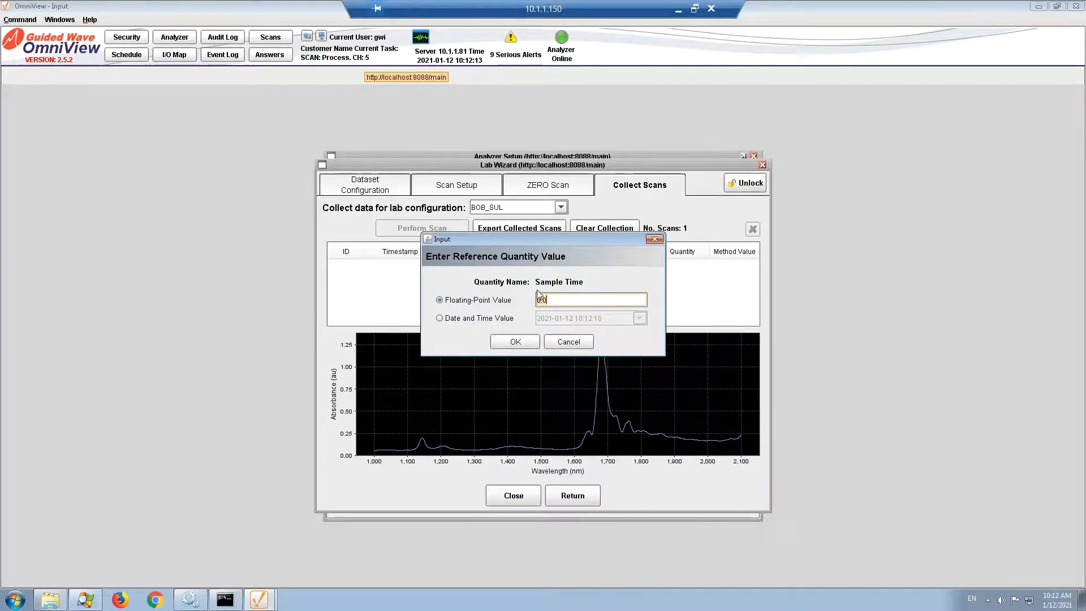
pyautogui.click(472, 320)
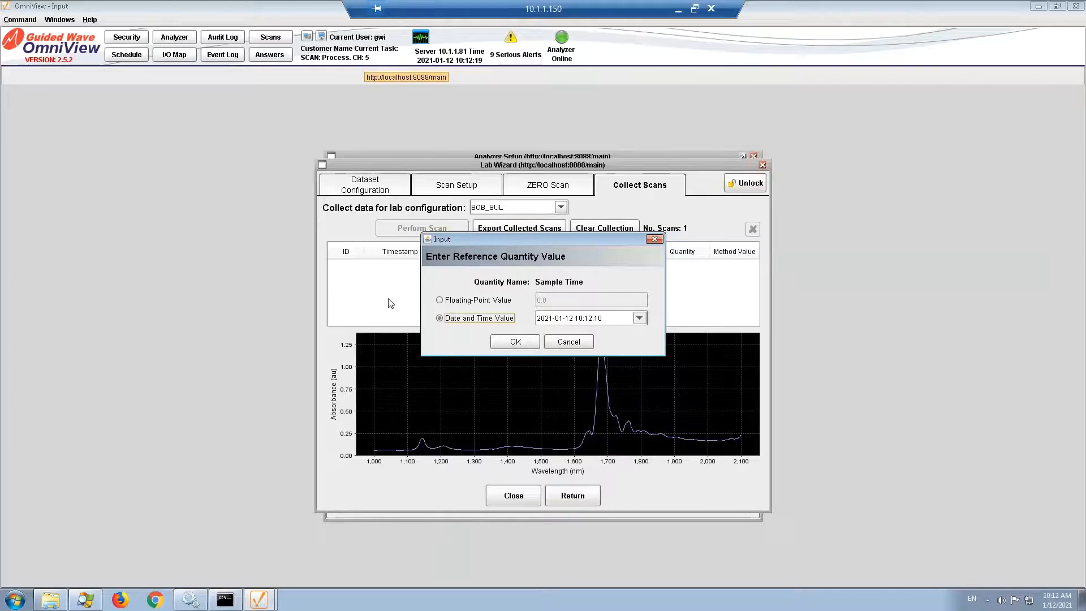
pyautogui.click(502, 343)
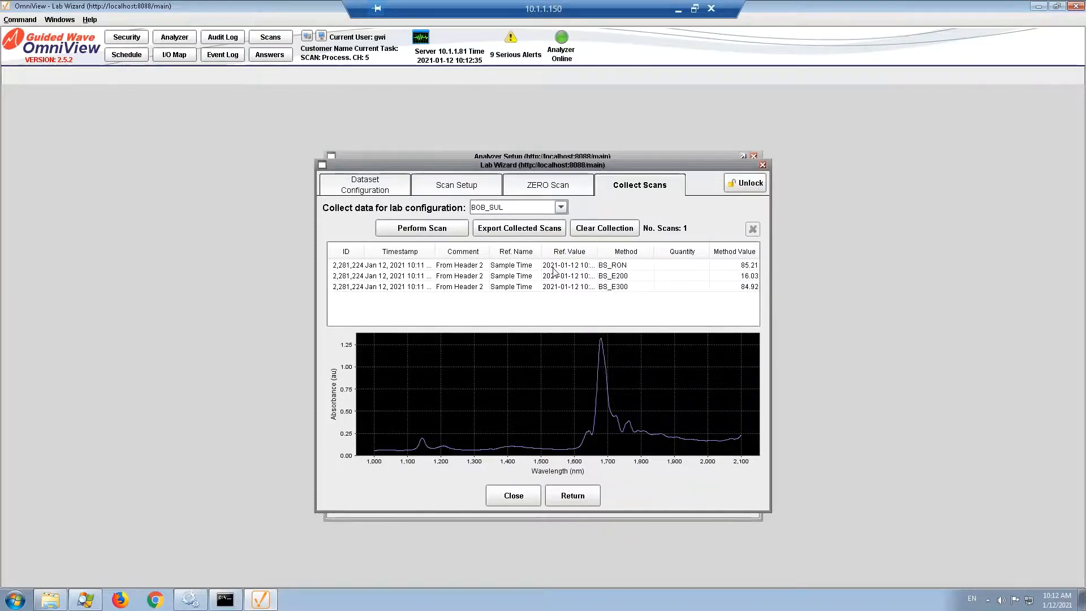
pyautogui.moveTo(598, 251); pyautogui.dragTo(710, 252)
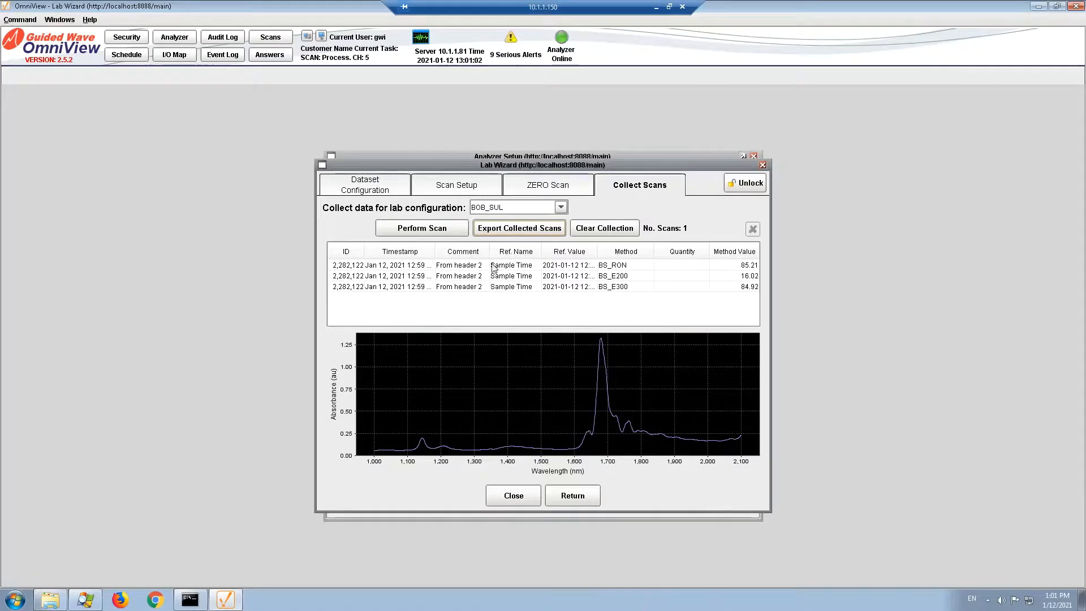
# Step: Export the collected scans to C:/Users/GWI/Desktop in row-wise CSV format
pyautogui.click(502, 233)
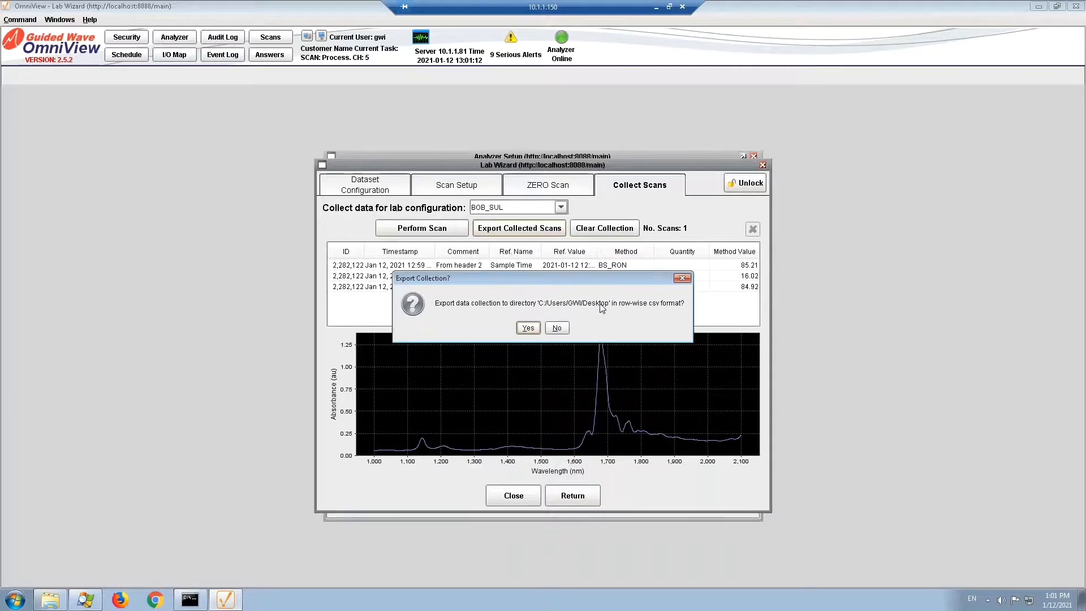
pyautogui.click(529, 329)
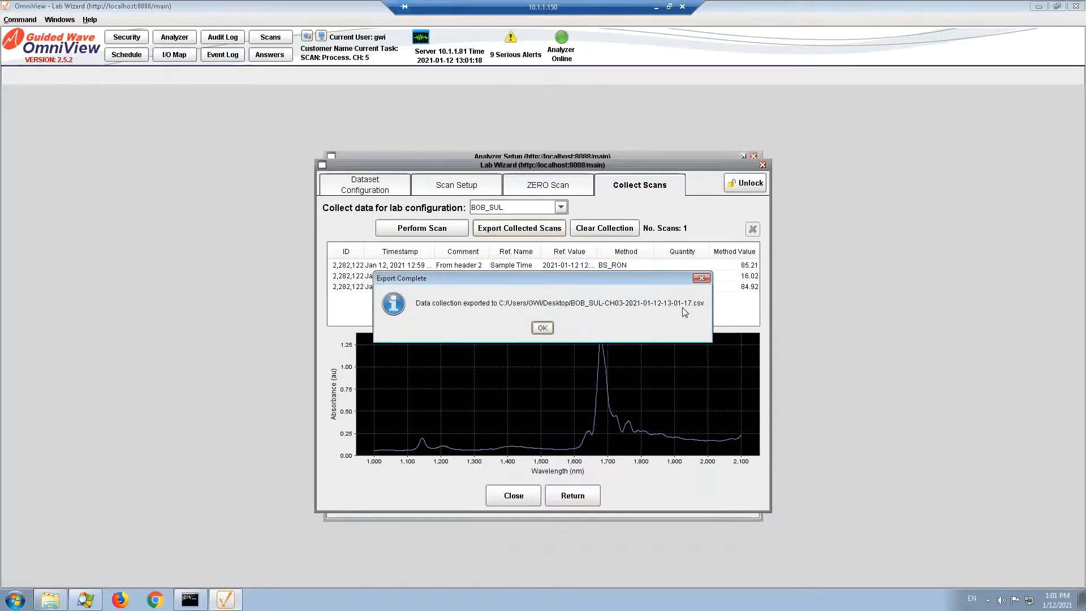
pyautogui.click(539, 328)
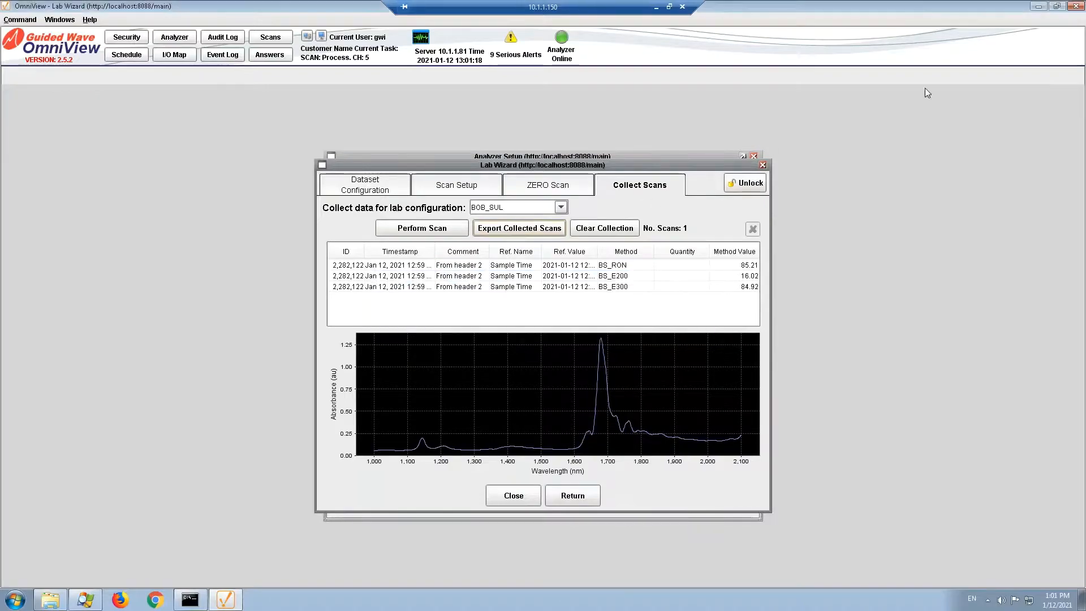
# Step: Locate the exported BOB_SUL file on the remote desktop and switch to the exported scan data in Excel
pyautogui.click(1040, 7)
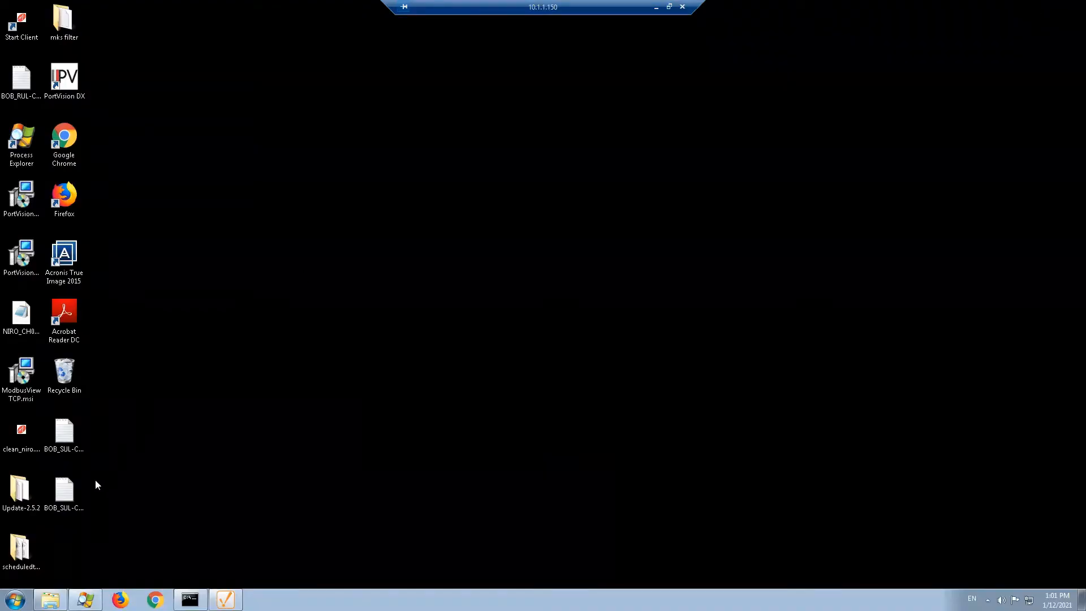
pyautogui.click(66, 491)
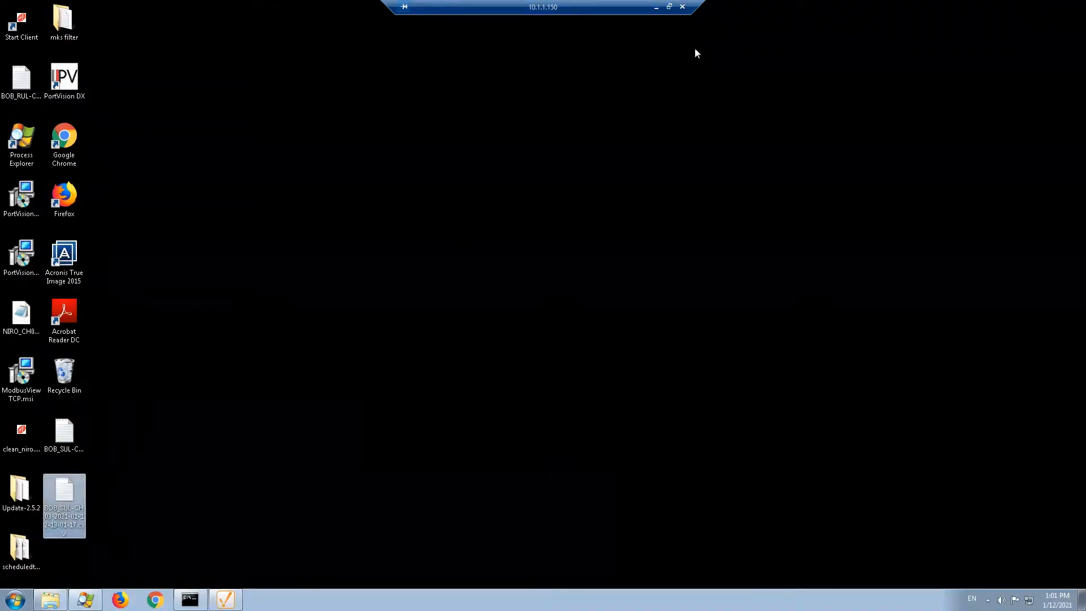
pyautogui.click(656, 7)
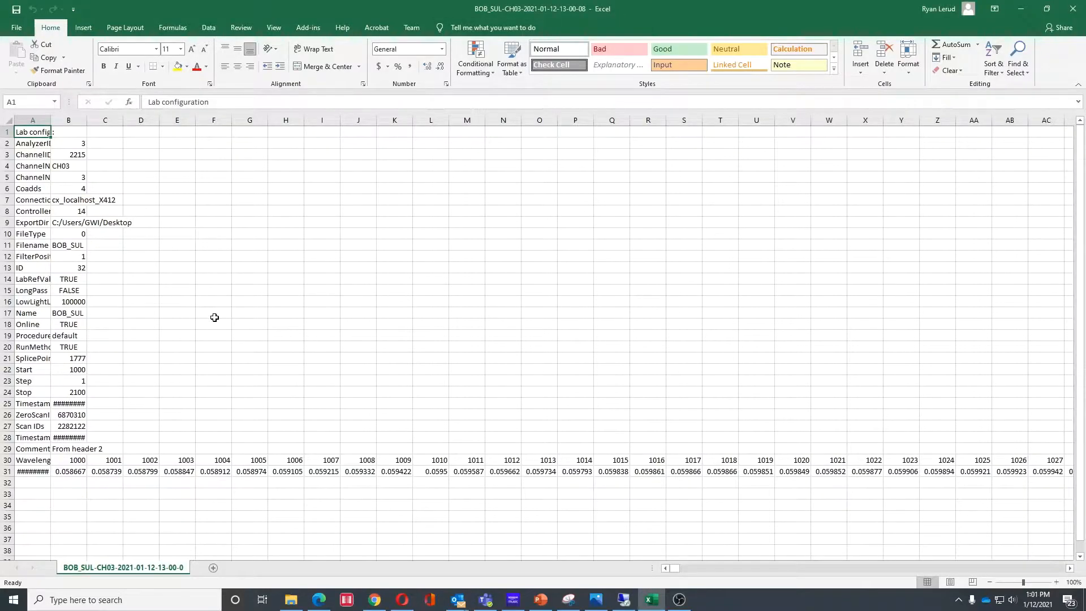
# Step: Widen column A of the exported scan sheet until its configuration labels are fully readable
pyautogui.click(39, 118)
pyautogui.doubleClick(31, 132)
pyautogui.click(70, 119)
pyautogui.click(32, 120)
pyautogui.moveTo(51, 120); pyautogui.dragTo(104, 121)
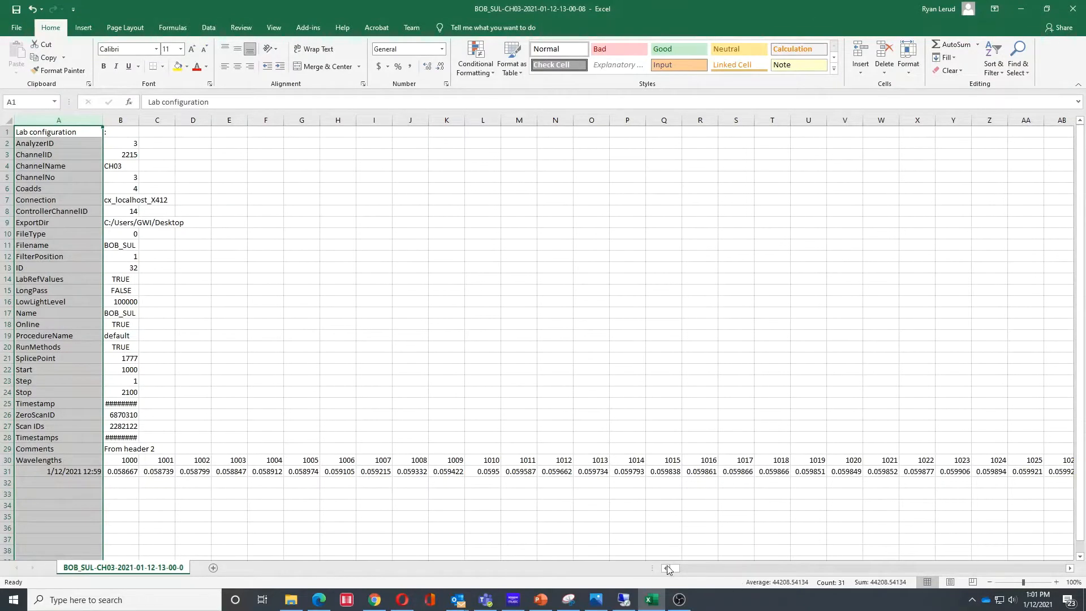
# Step: Examine the last columns of row 30, from the final wavelengths to Sample Time, BS_E200, BS_E300 and BS_RON
pyautogui.moveTo(675, 571); pyautogui.dragTo(1078, 573)
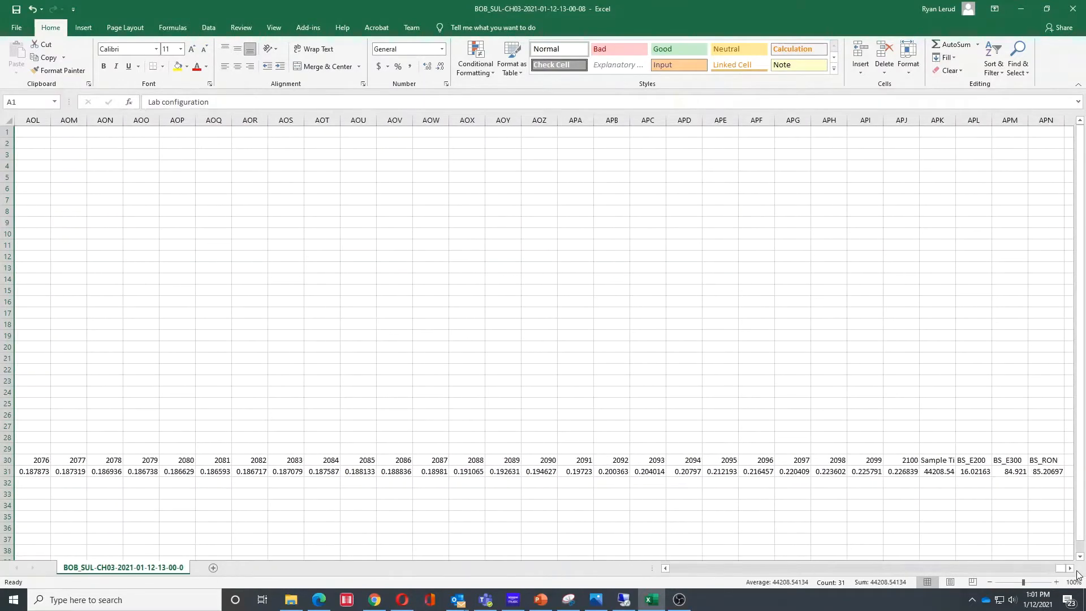
pyautogui.click(830, 460)
pyautogui.click(1044, 459)
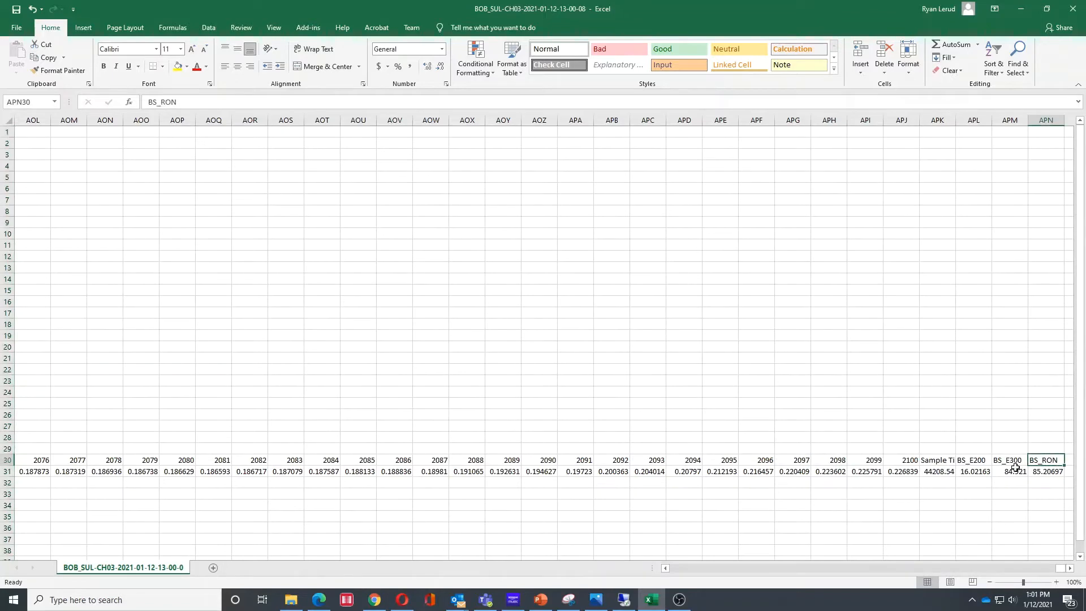
pyautogui.click(1013, 461)
pyautogui.click(982, 461)
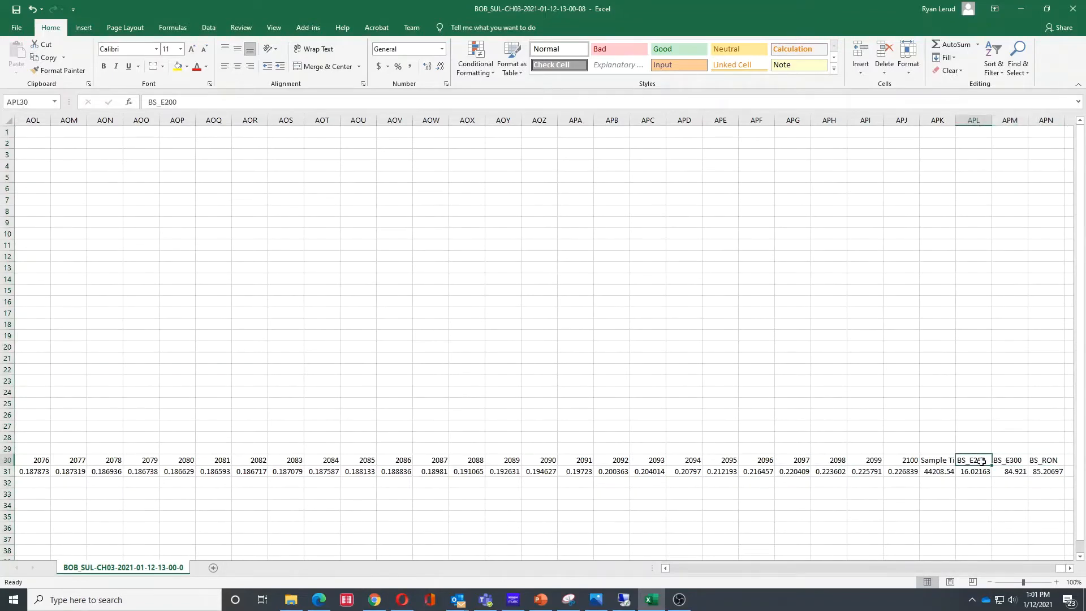
pyautogui.click(948, 461)
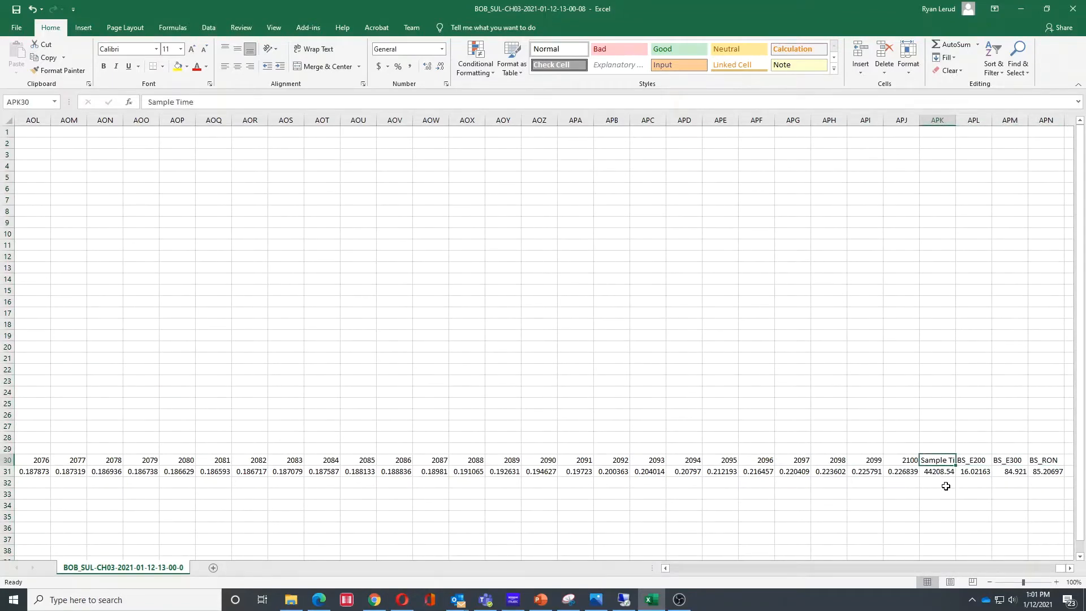